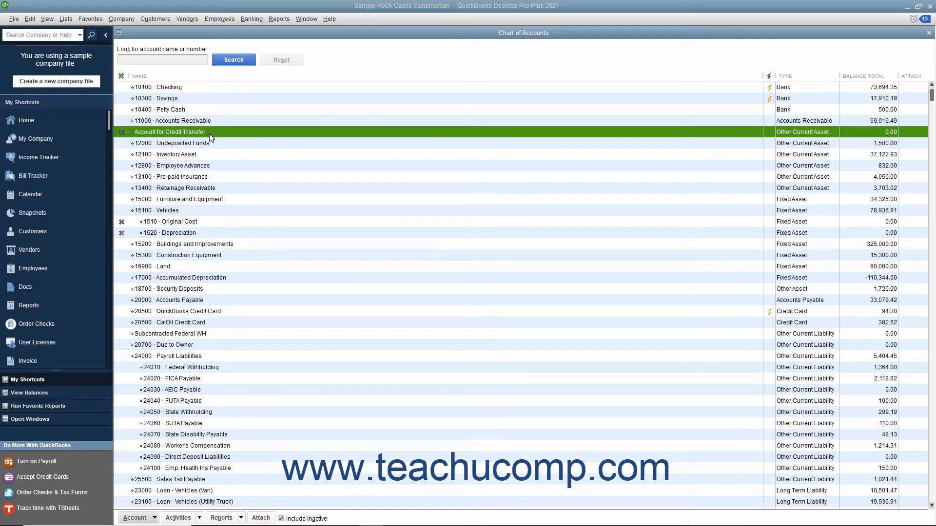
- Review the register of Account for Credit Transfer, and hide inactive accounts before closing the Chart of Accounts
double_click(209, 134)
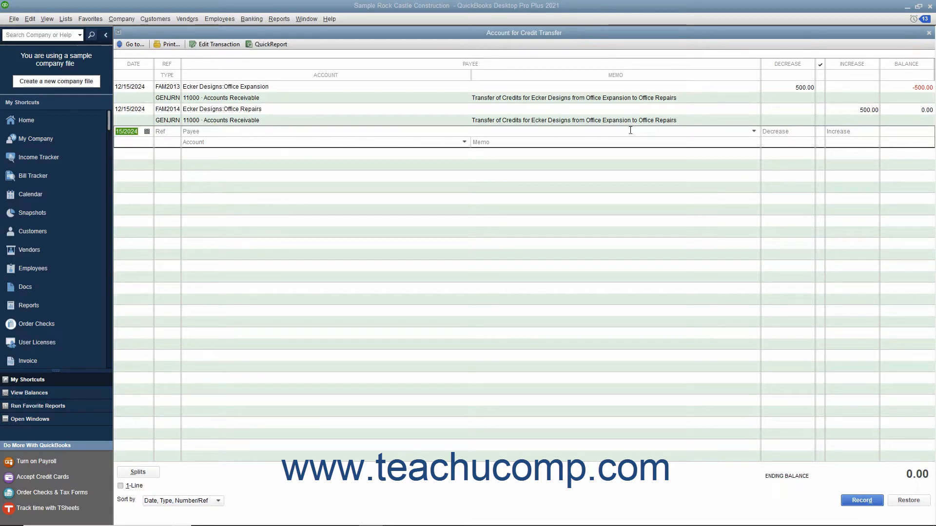
left_click(928, 33)
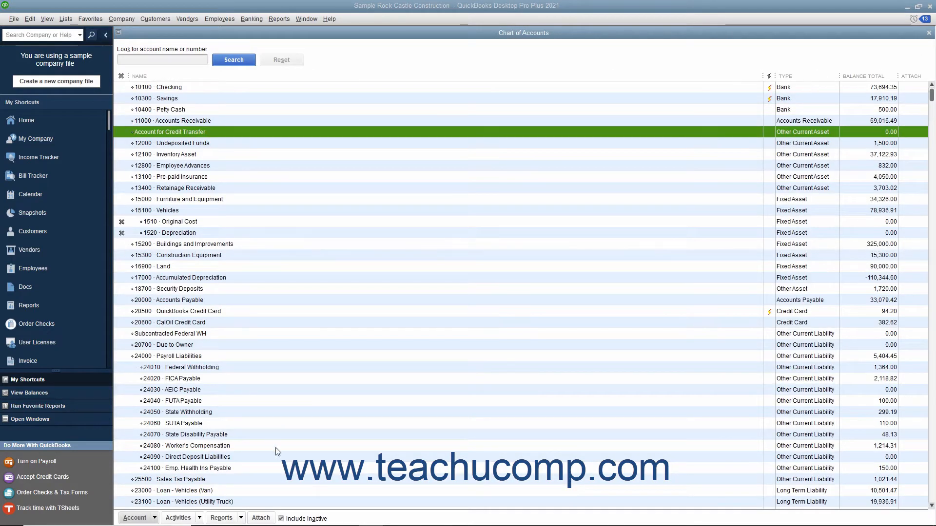
left_click(281, 519)
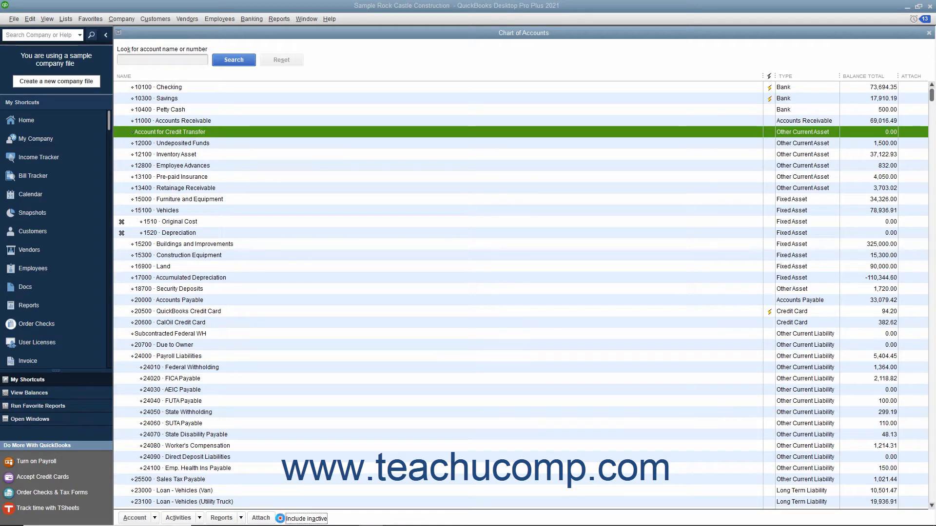
left_click(928, 33)
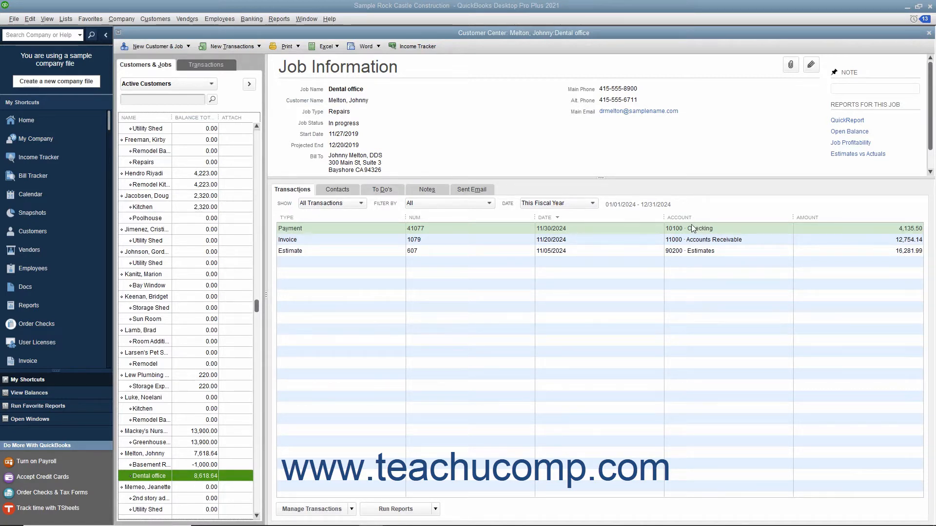
- Create a general journal entry that debits 11000 · Accounts Receivable by 1,000.00 for the customer's Basement Remodel job
left_click(131, 21)
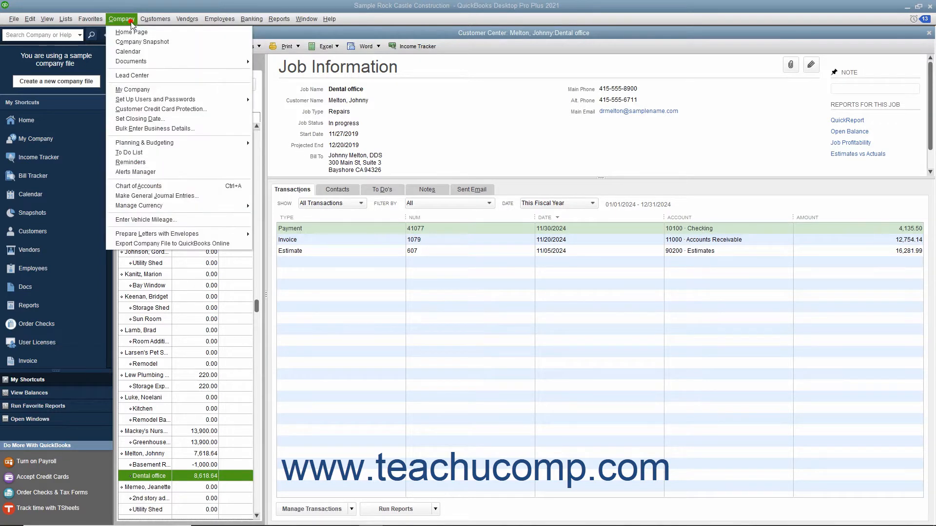
left_click(195, 196)
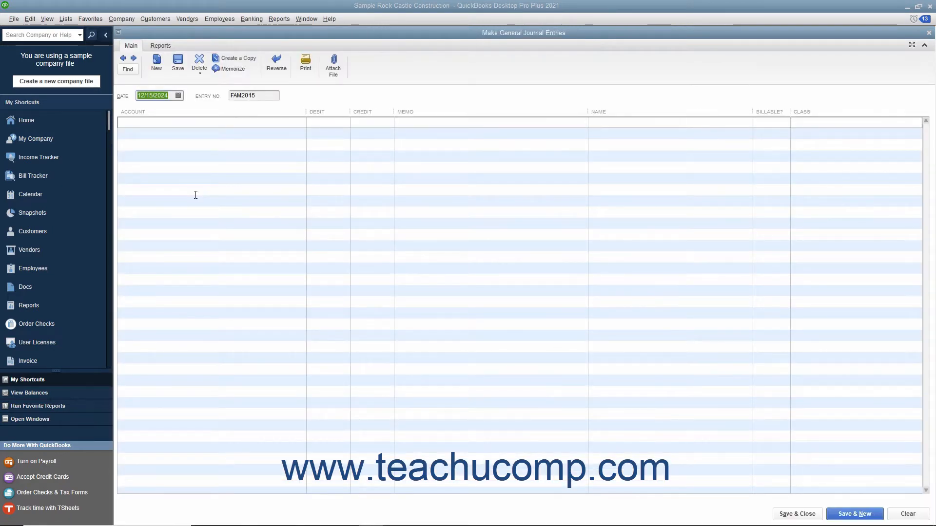
left_click(212, 122)
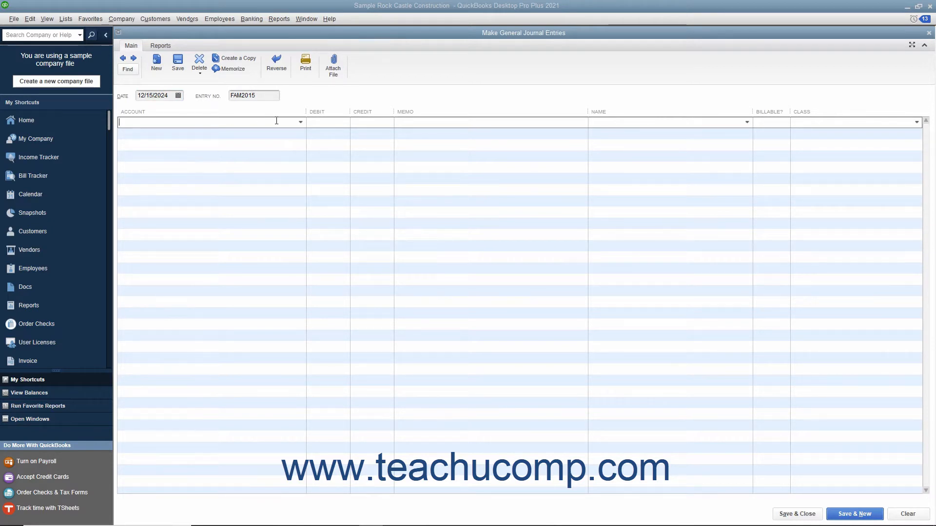
left_click(300, 122)
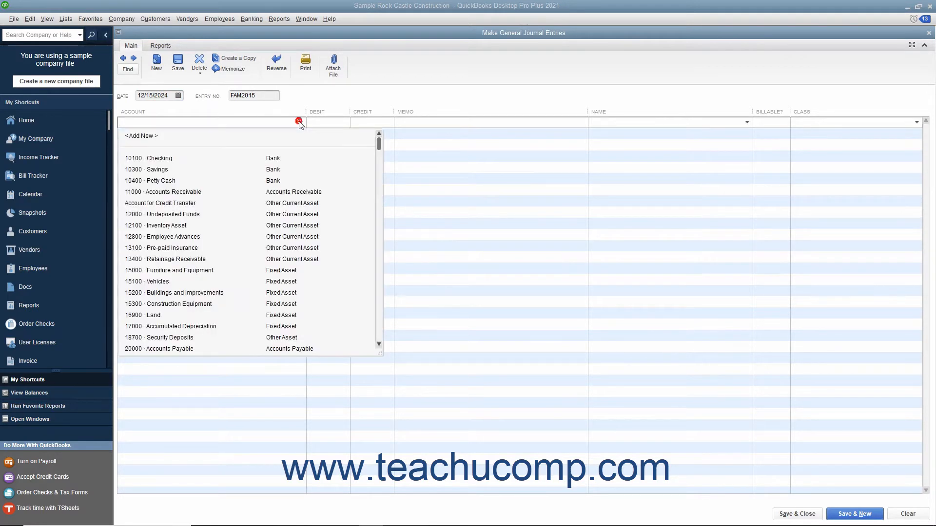
left_click(234, 193)
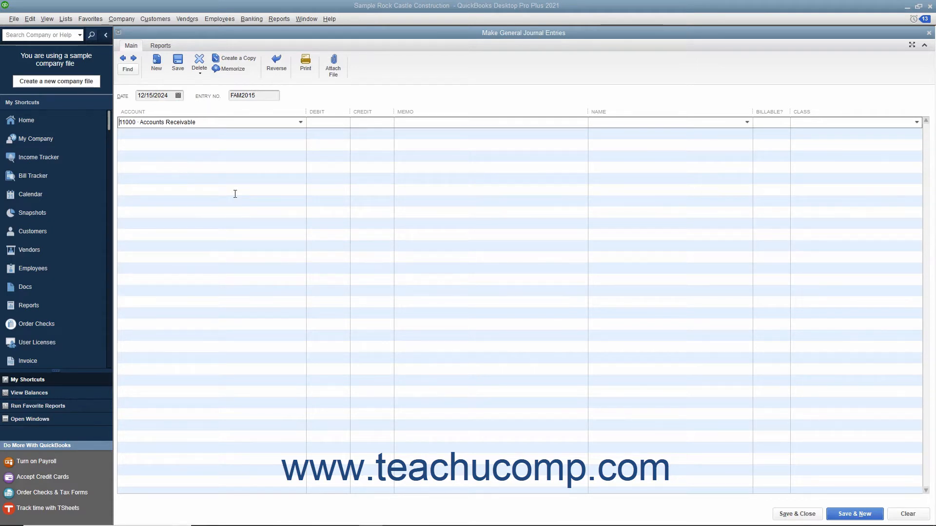
left_click(323, 121)
type("1000")
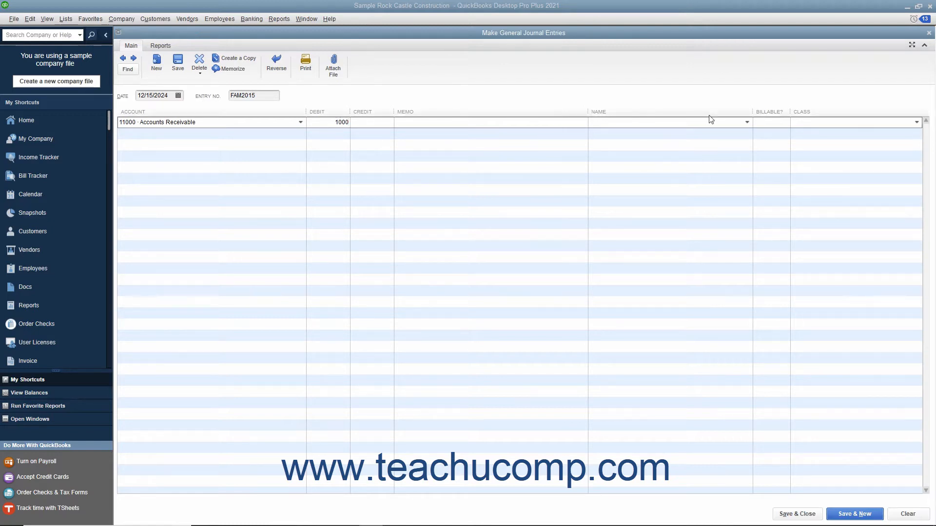
left_click(746, 122)
scroll(661, 264, "down", 10)
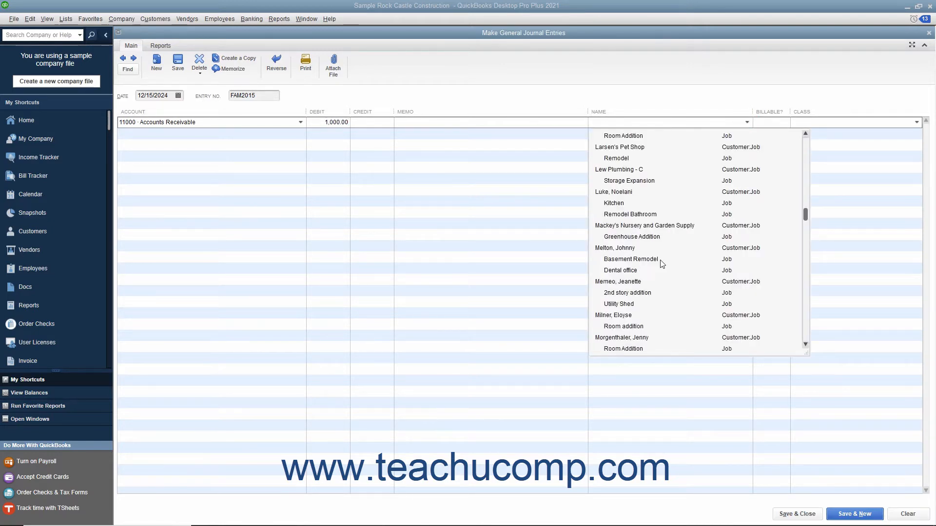
left_click(660, 259)
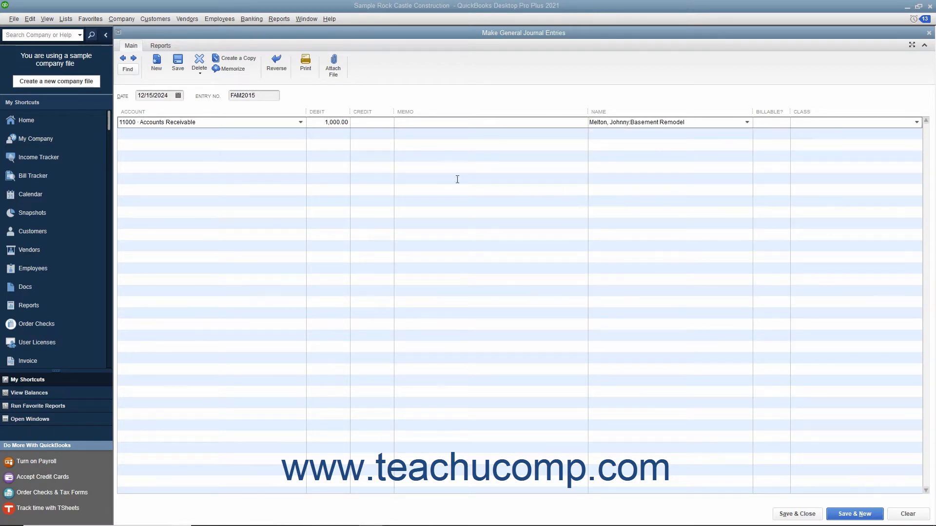
- Assign the offsetting 1,000.00 credit line to Account for Credit Transfer, and save and close the journal entry
left_click(287, 133)
left_click(300, 134)
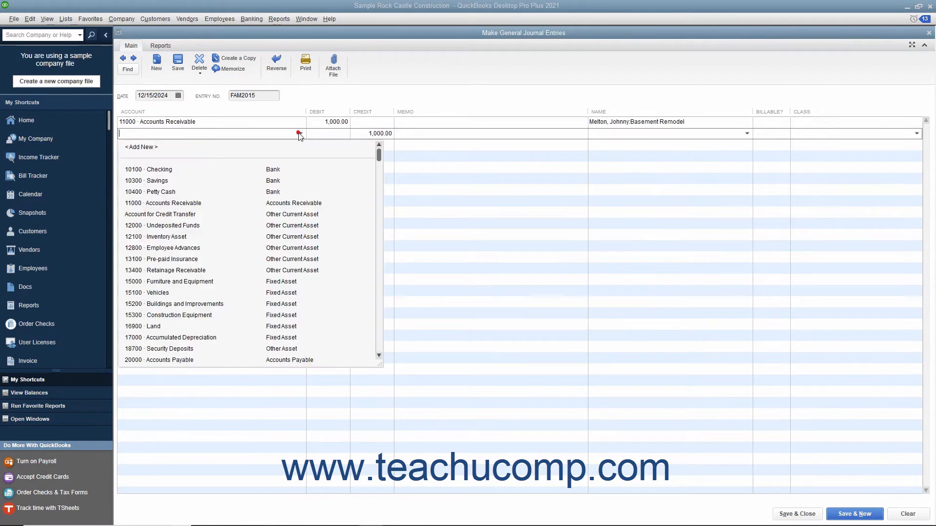
left_click(196, 213)
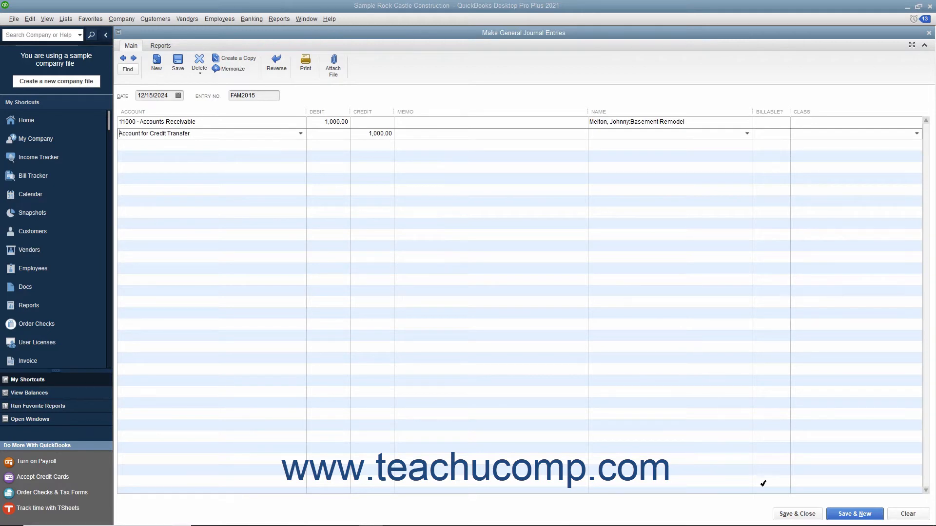
left_click(785, 514)
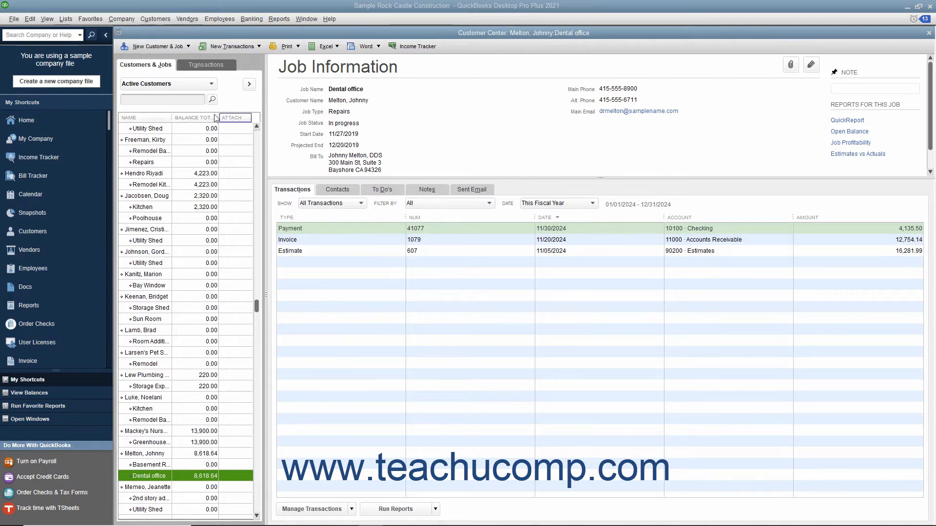
- Display the transactions of the customer's Basement Remodel job in the Customer Center
left_click(159, 22)
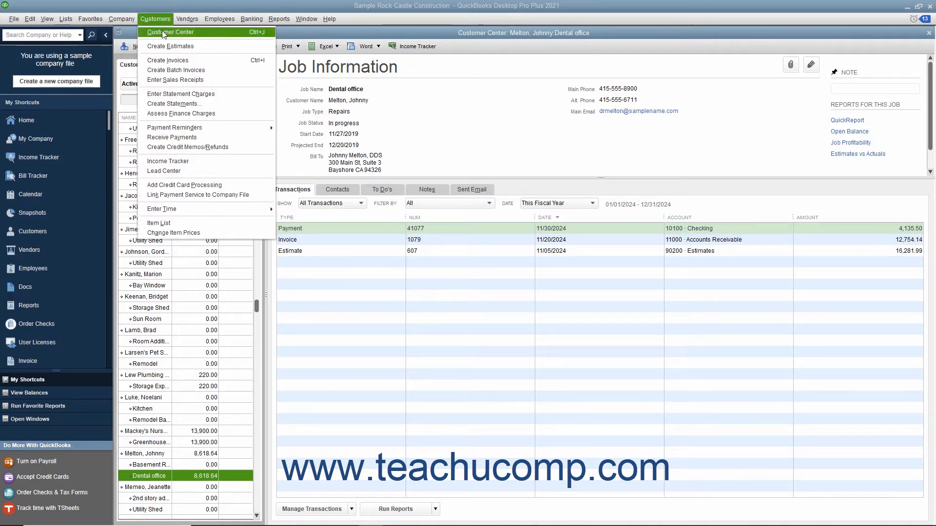
left_click(162, 31)
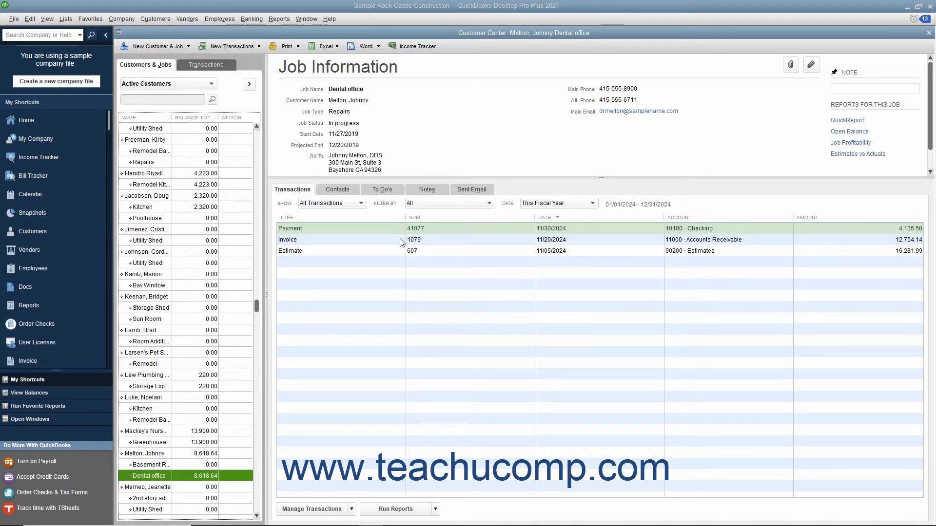
left_click(162, 466)
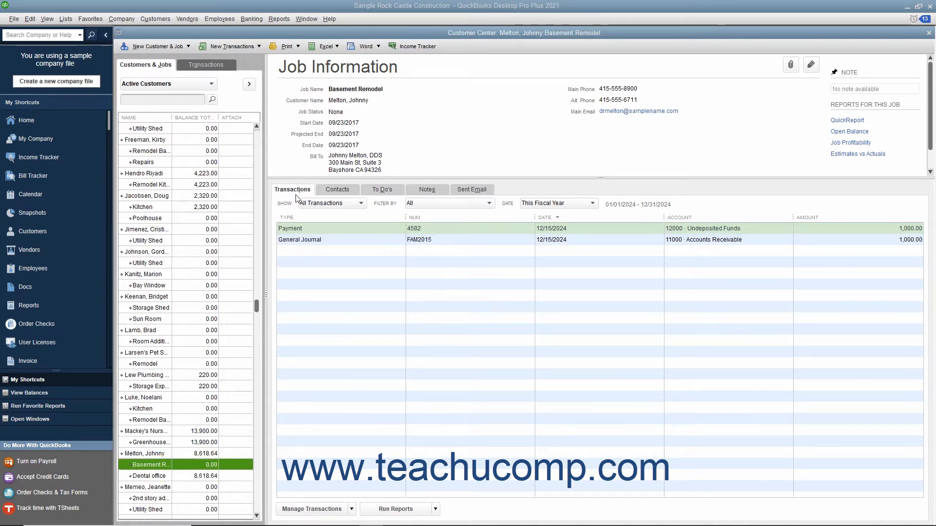
left_click(297, 193)
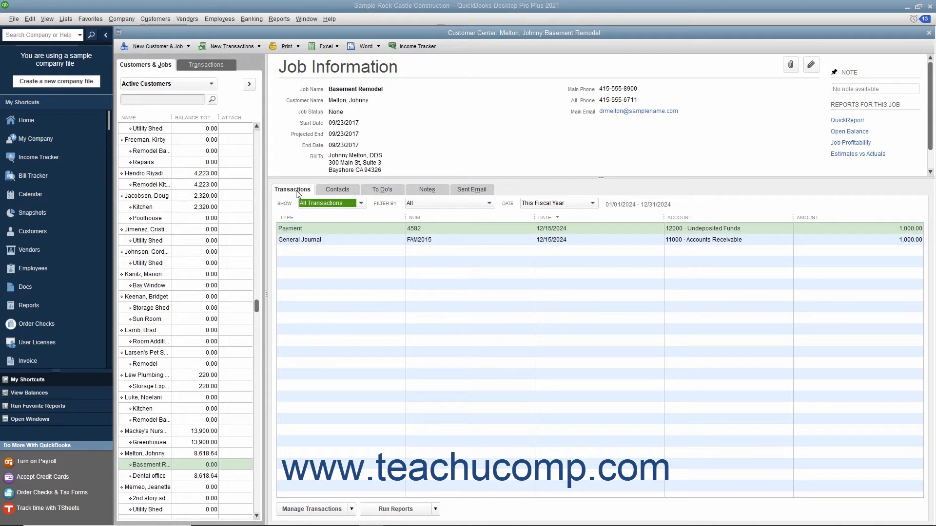
- Apply the Basement Remodel job's 1,000.00 payment to journal entry FAM2015 and save the changed payment
double_click(318, 229)
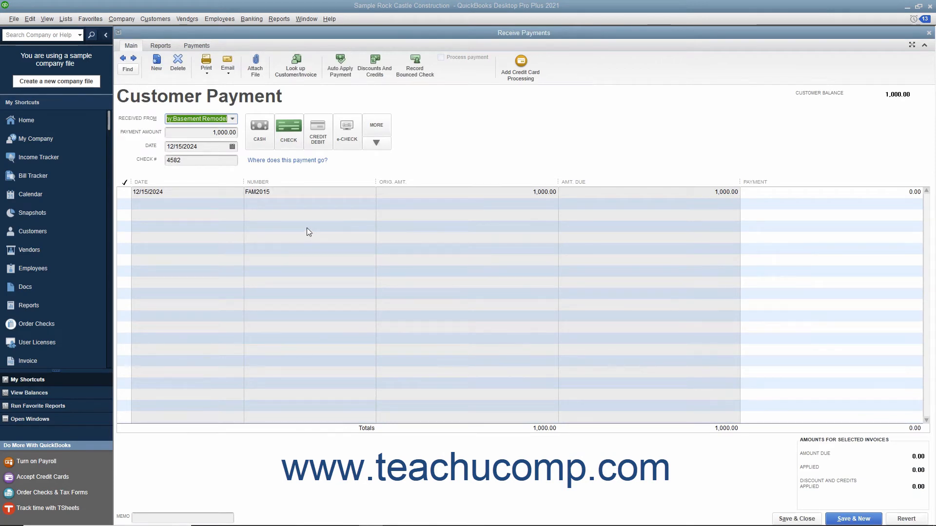
left_click(125, 193)
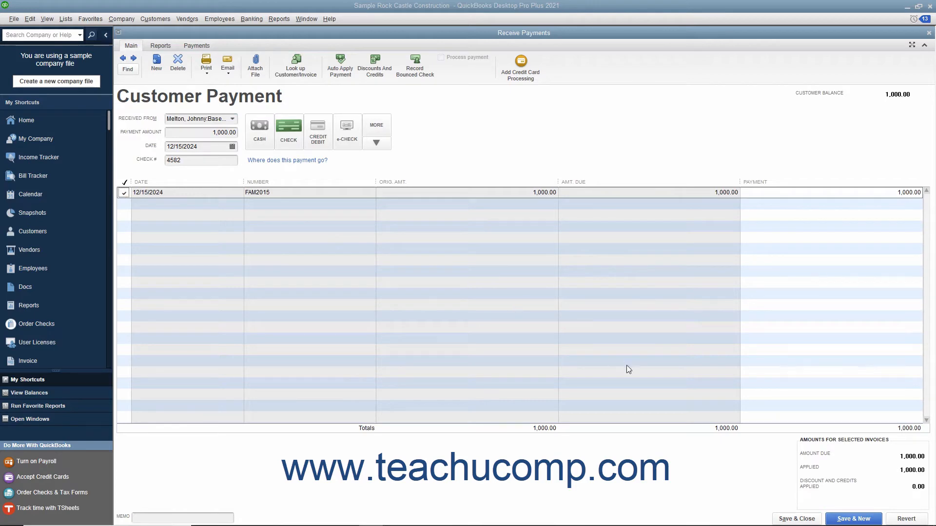
left_click(783, 517)
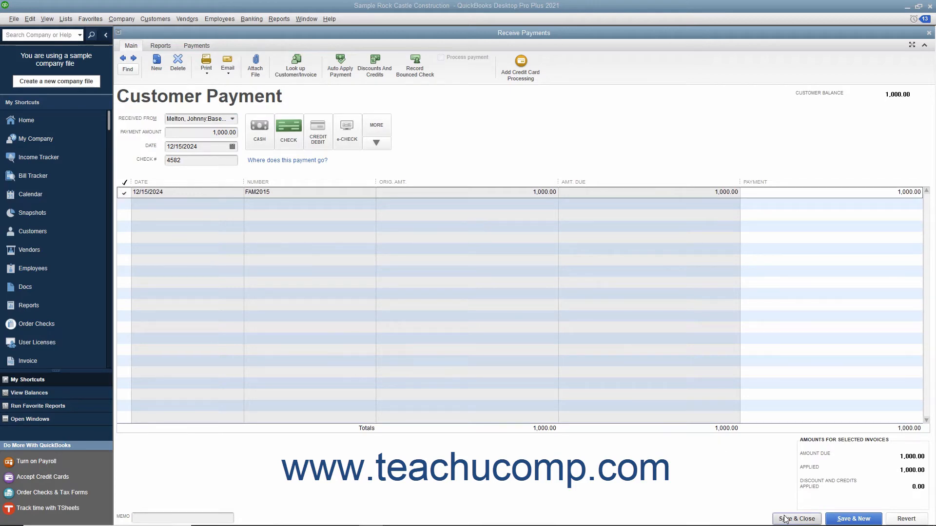
left_click(432, 162)
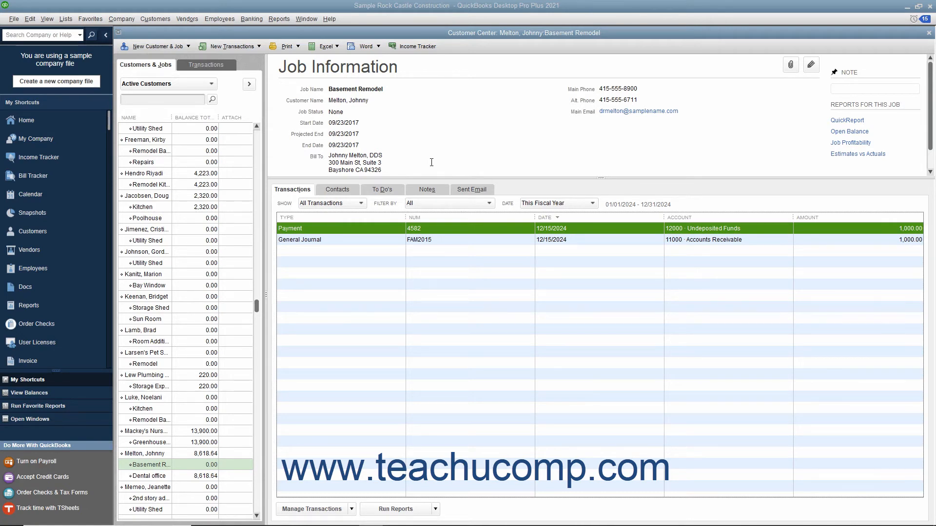
- Create a second general journal entry that credits 11000 · Accounts Receivable by 1,000.00 for the customer's Dental office job
left_click(122, 22)
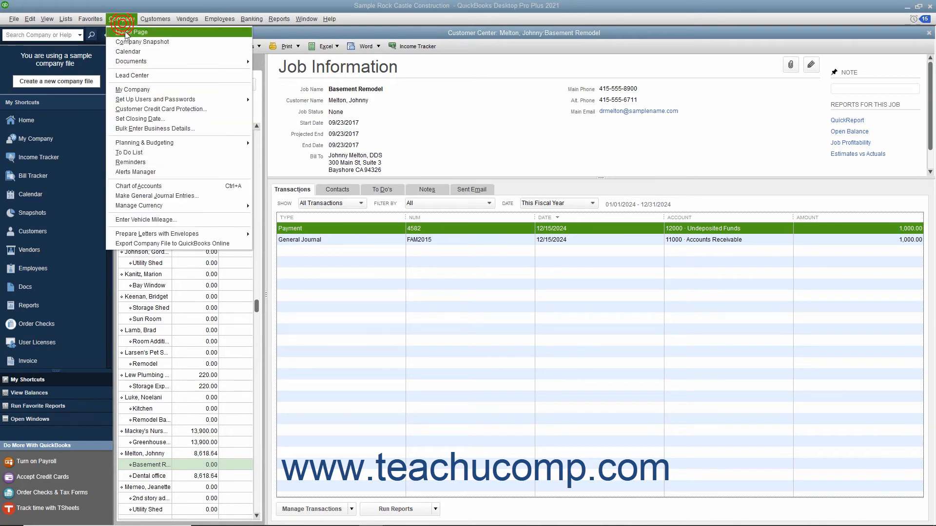
left_click(179, 195)
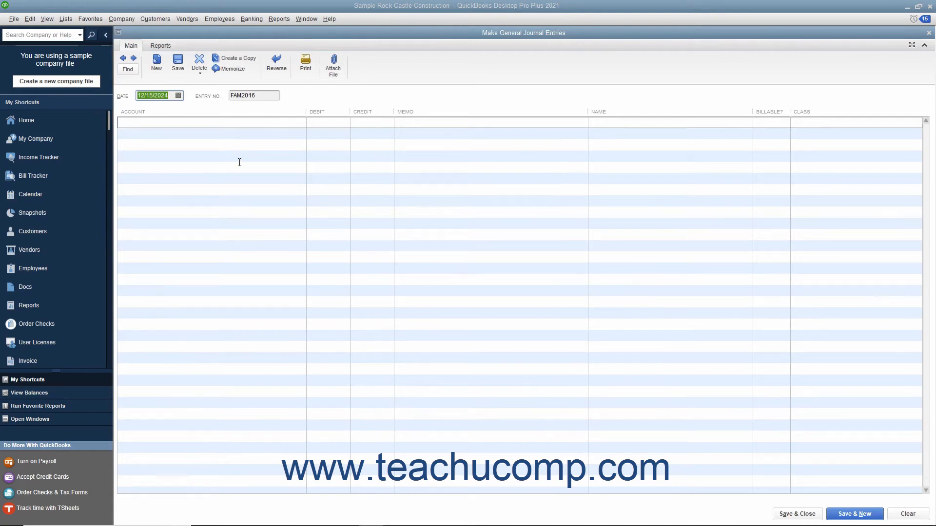
left_click(298, 122)
left_click(299, 121)
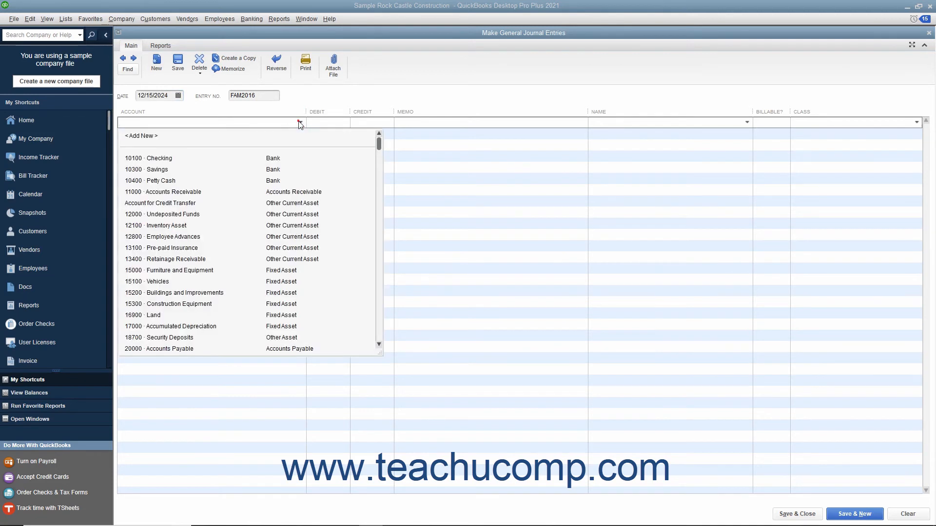
left_click(231, 191)
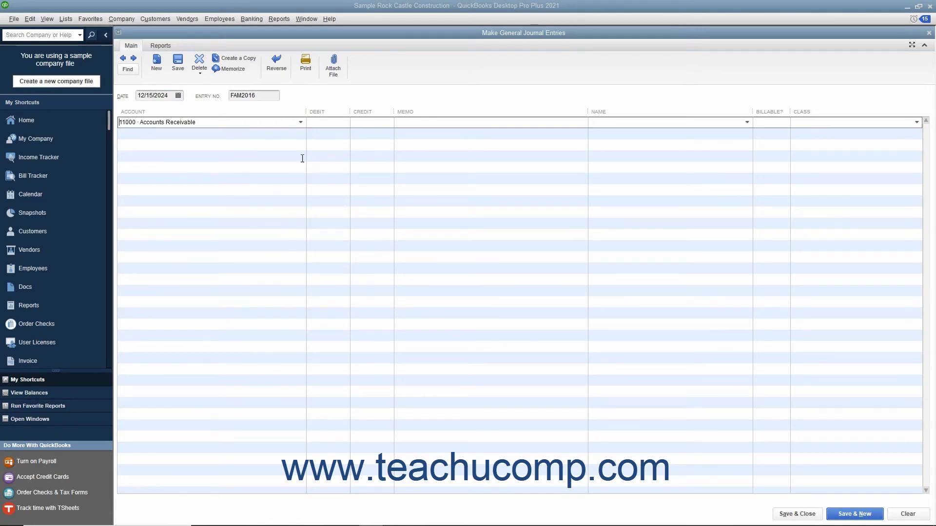
left_click(362, 122)
type("1000")
left_click(747, 123)
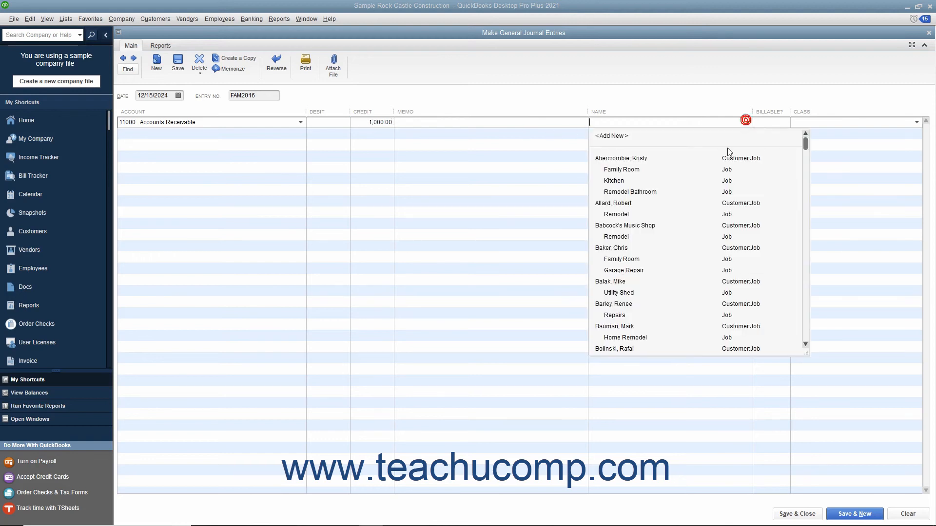
scroll(678, 236, "down", 15)
left_click(642, 303)
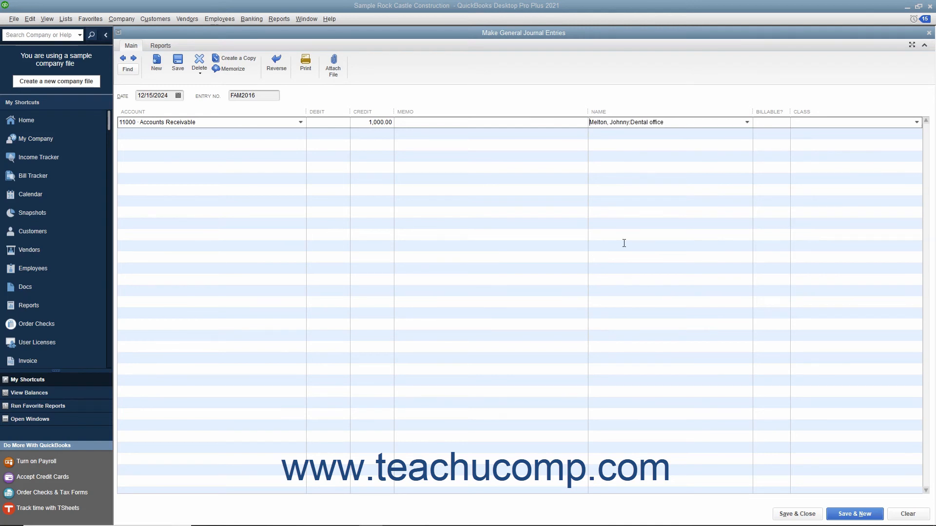
- Assign the offsetting 1,000.00 debit line to Account for Credit Transfer, and save and close the second journal entry
left_click(280, 133)
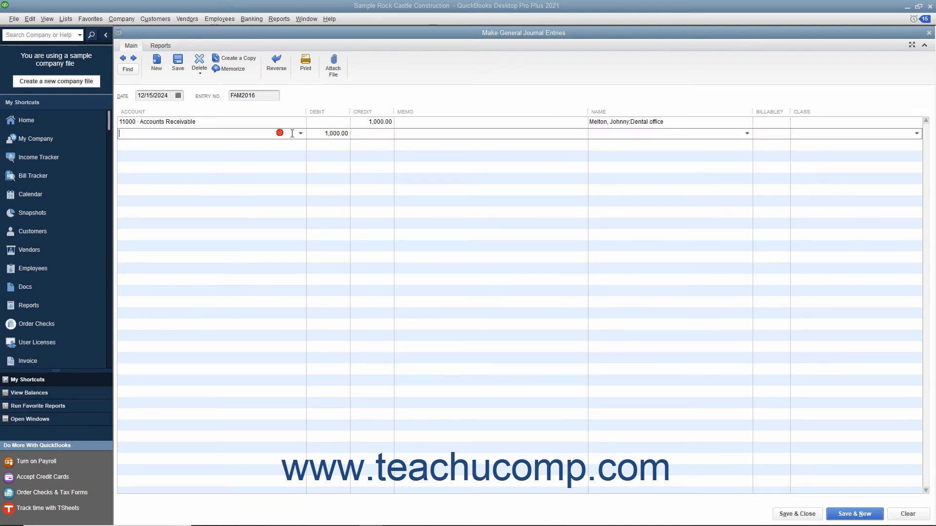
left_click(297, 133)
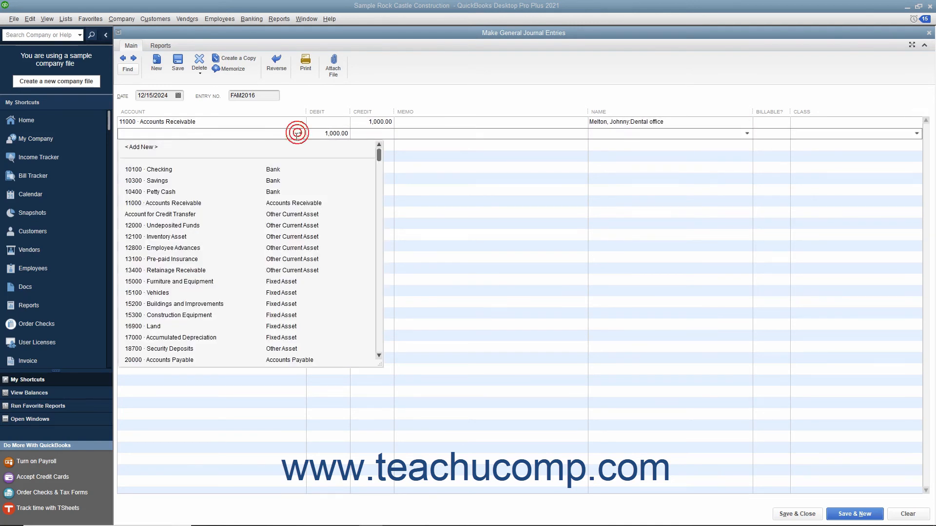
left_click(197, 213)
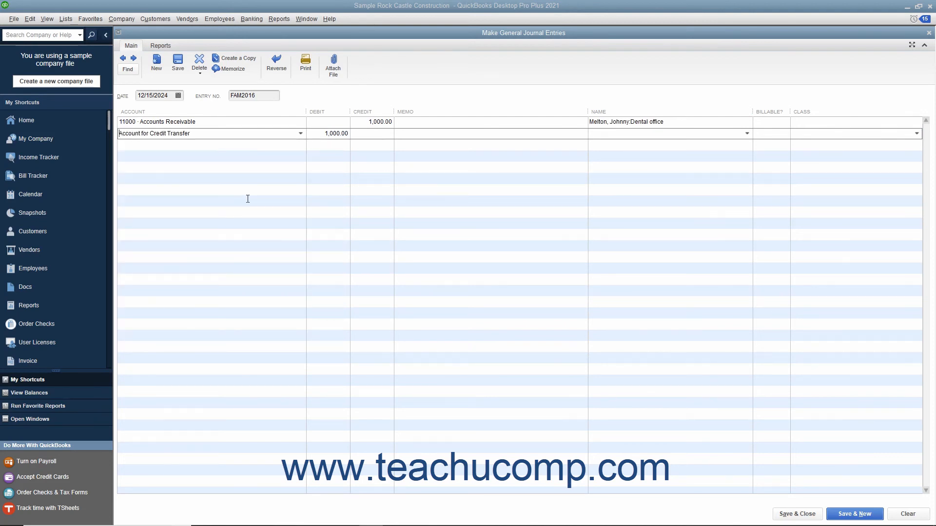
left_click(320, 135)
left_click(795, 514)
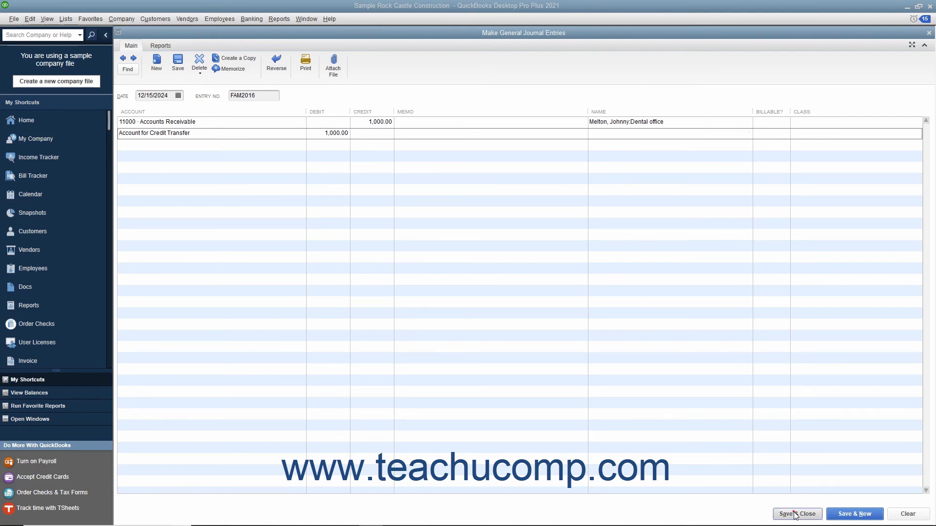
- Check the credits available to the Dental office job in a new customer payment, and close it without applying them
left_click(161, 478)
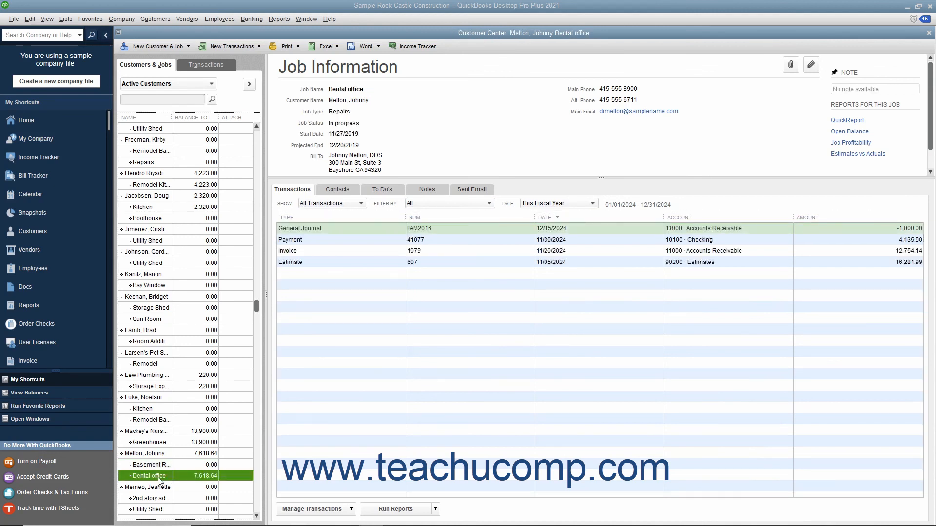
left_click(254, 50)
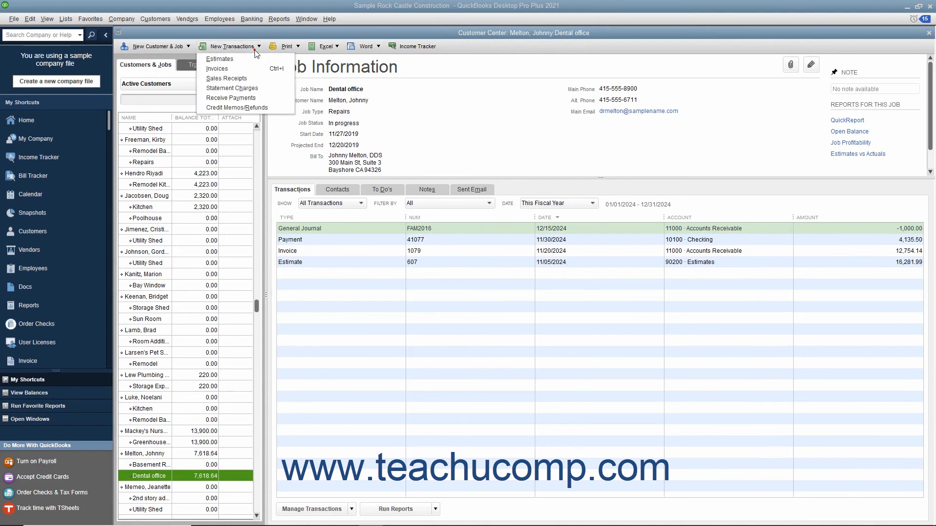
left_click(250, 98)
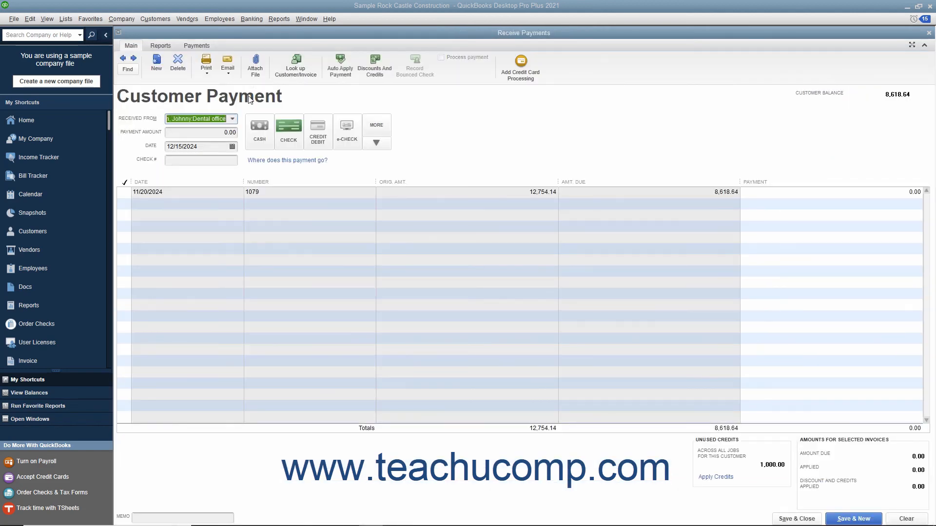
left_click(371, 68)
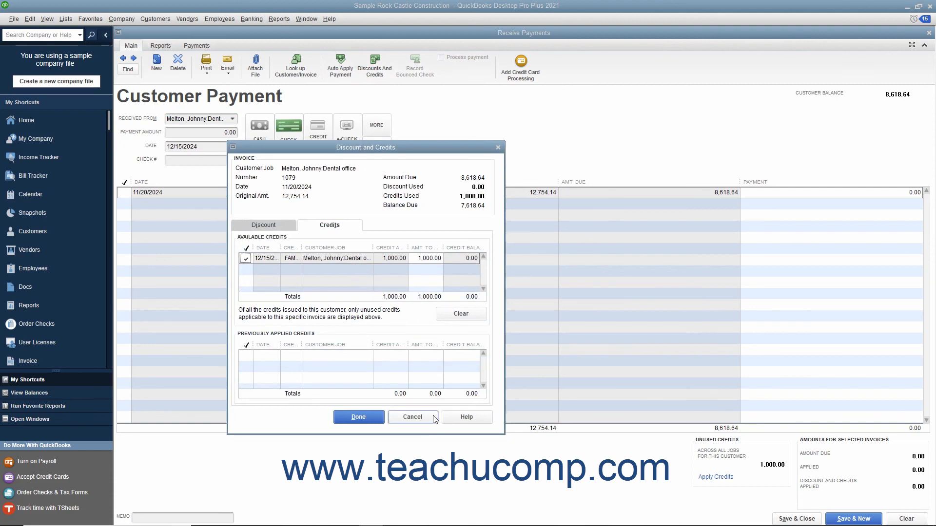
left_click(412, 417)
left_click(902, 518)
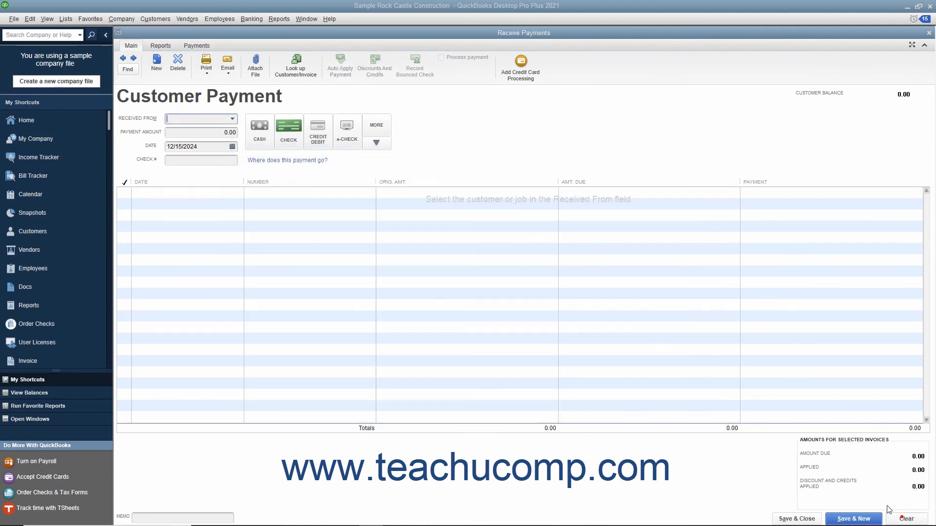
left_click(929, 33)
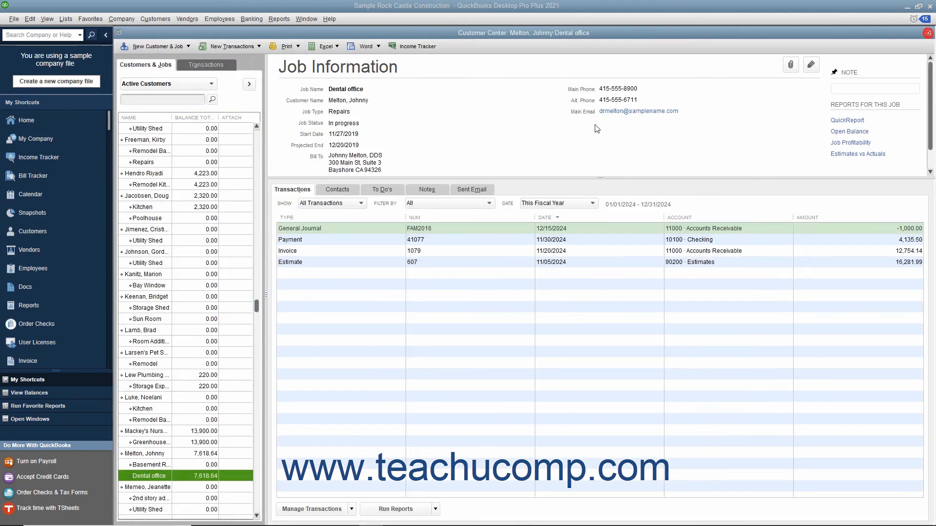